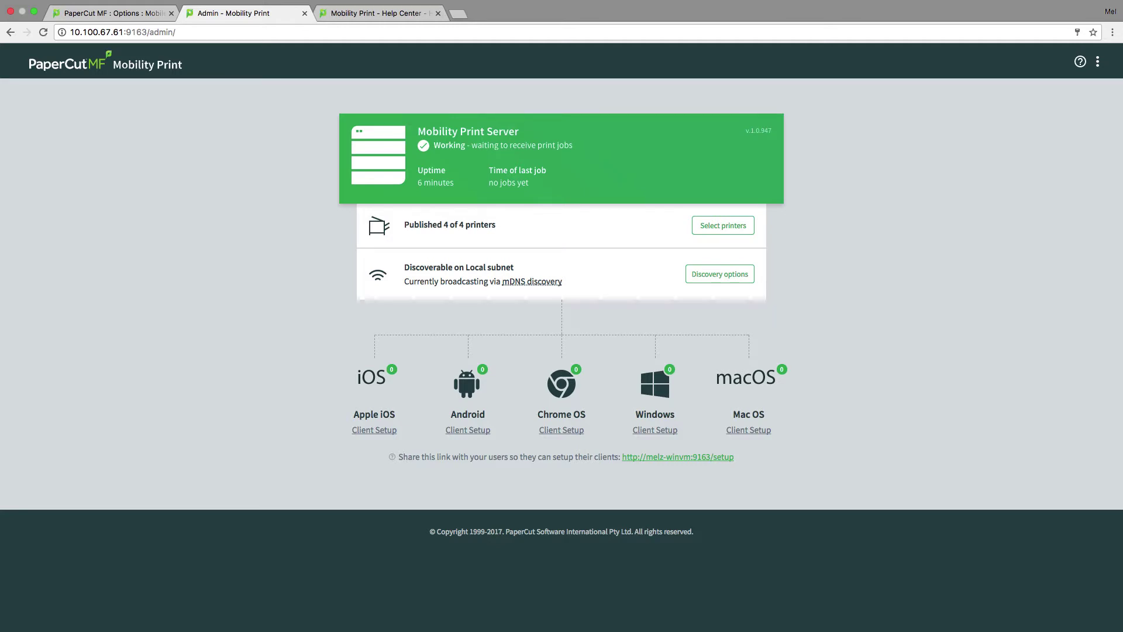
Close the Mobility Print admin tab and show PaperCut MF's Mobile & BYOD options
key("ctrl+w")
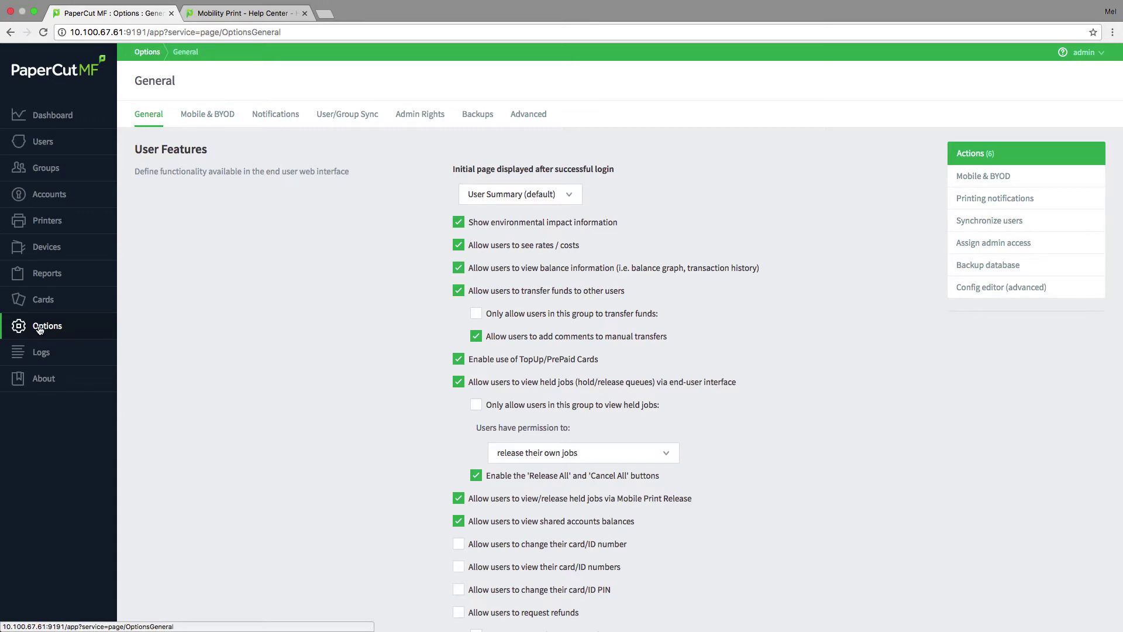
left_click(211, 114)
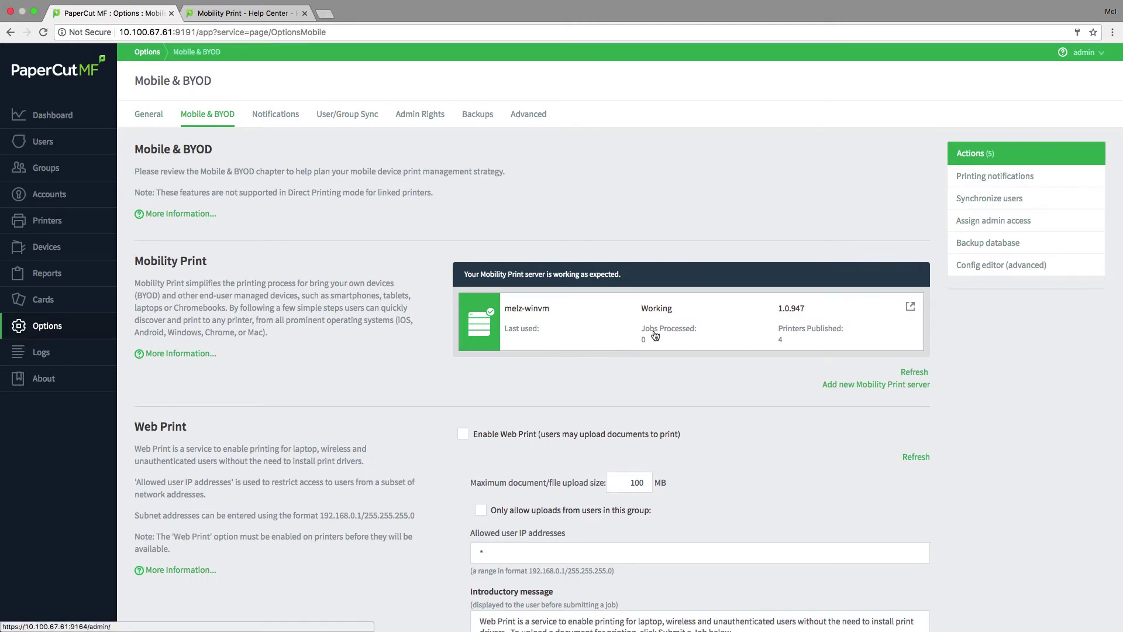
Open the Mobility Print server's login from its card and sign in with the admin credentials
left_click(751, 328)
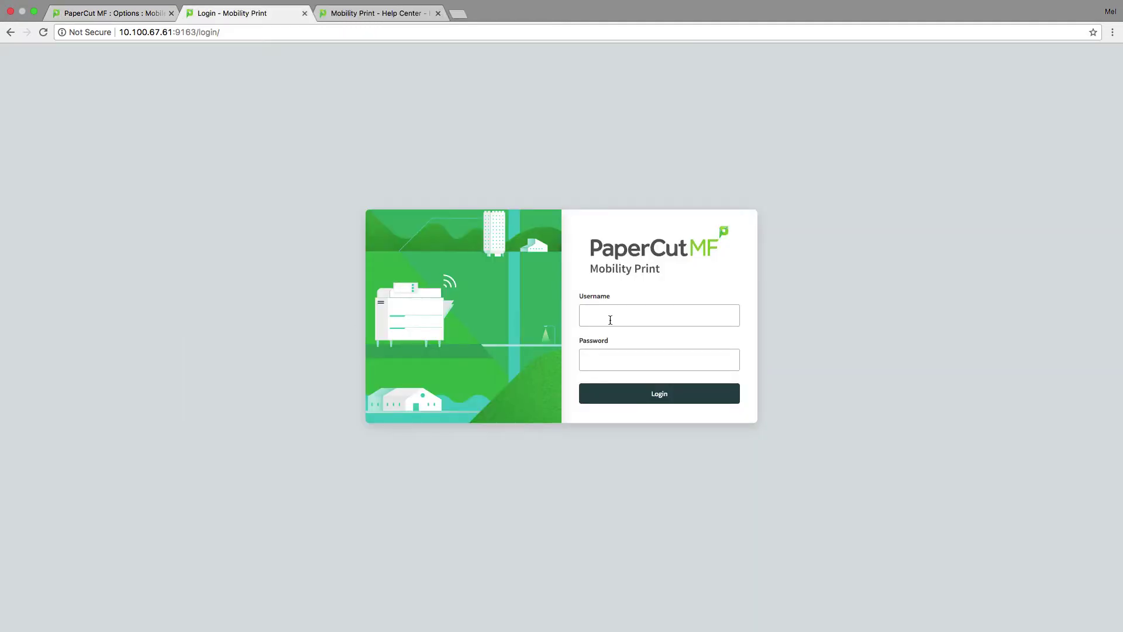
type("admin")
type("assword")
key("Return")
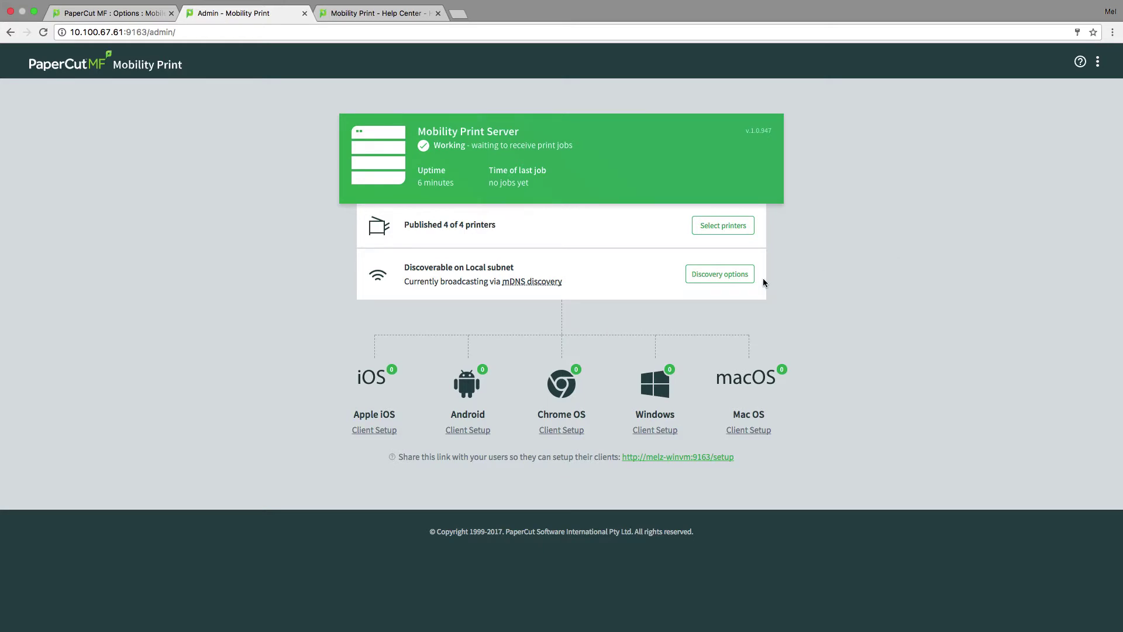
Open Discovery options and launch the Configure DNS wizard
left_click(747, 275)
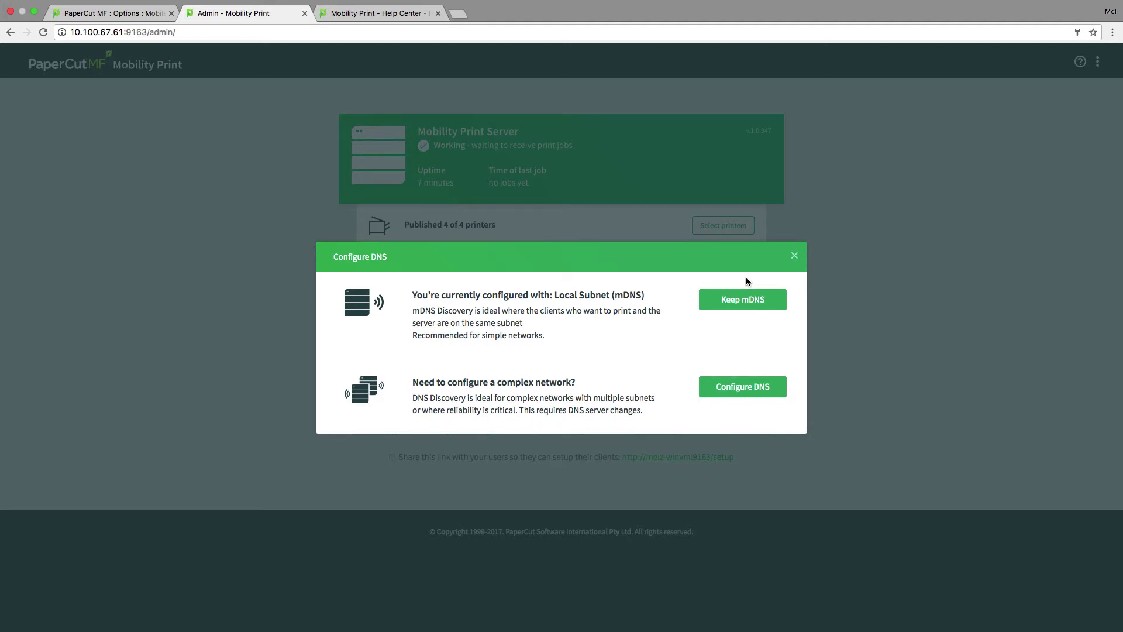
left_click(745, 387)
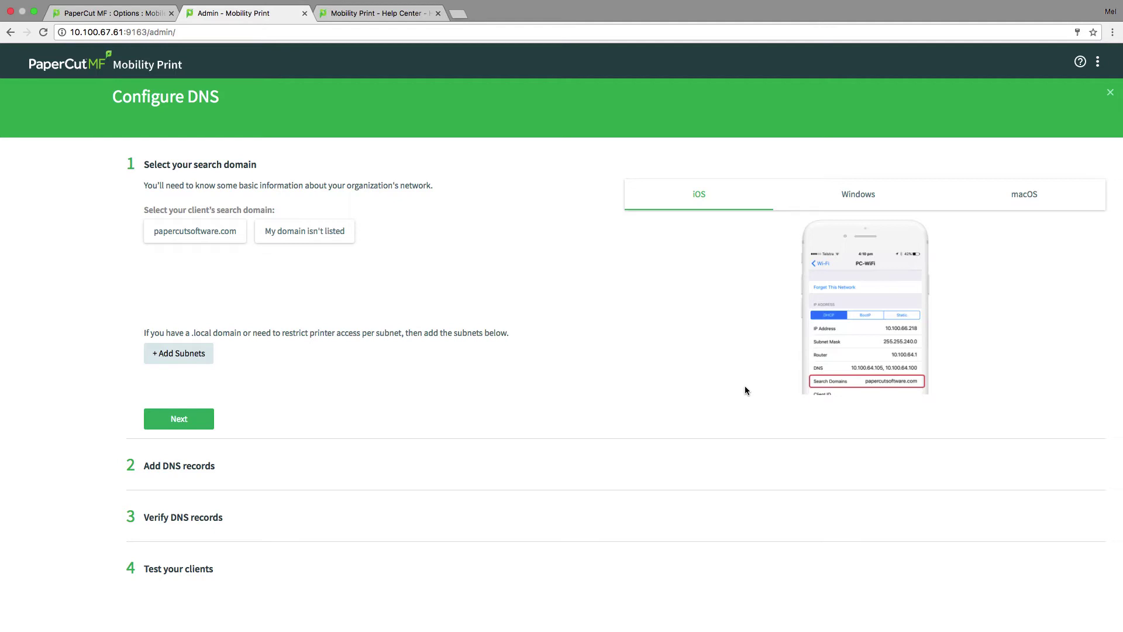
Try a custom domain, view the Windows and macOS guidance, then pick papercutsoftware.com as search domain
left_click(202, 230)
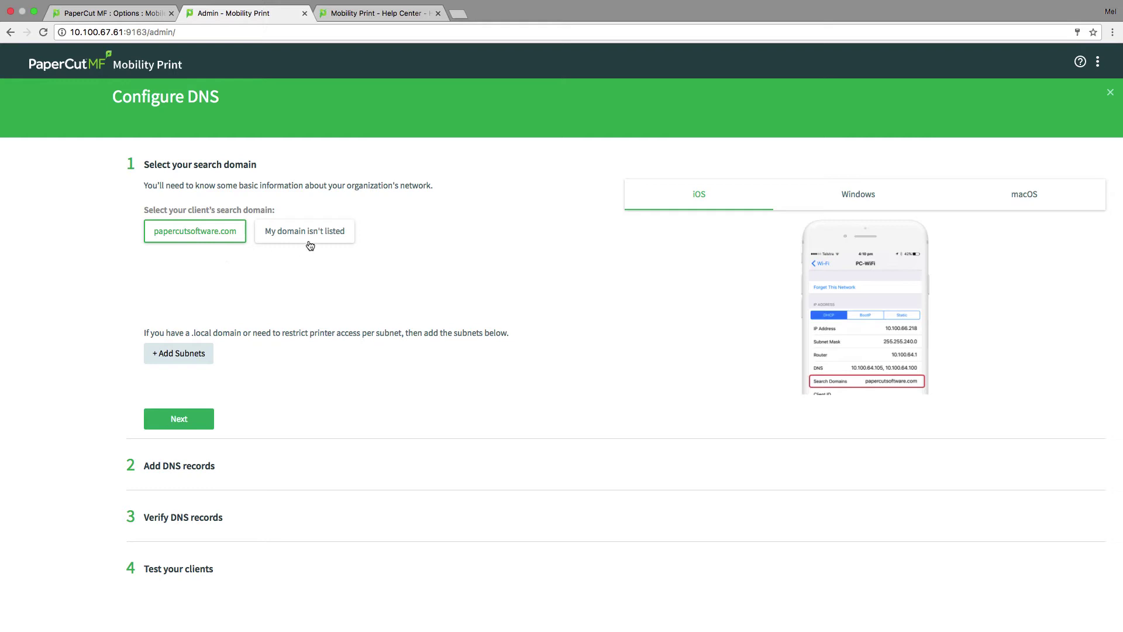
left_click(312, 231)
left_click(224, 277)
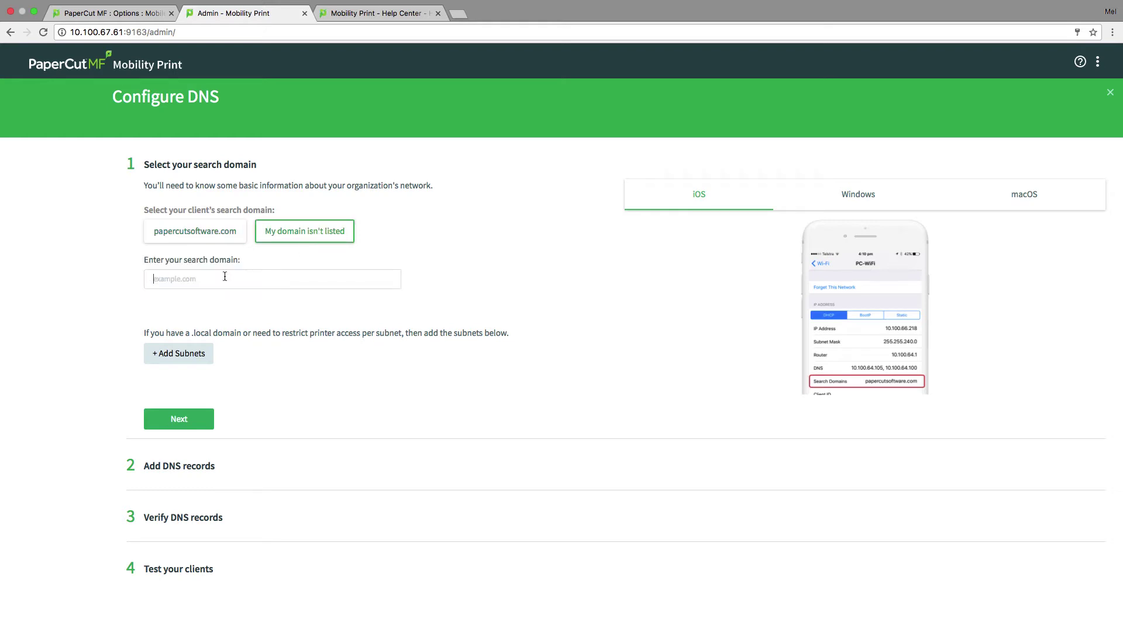
type("papercut.")
type("local")
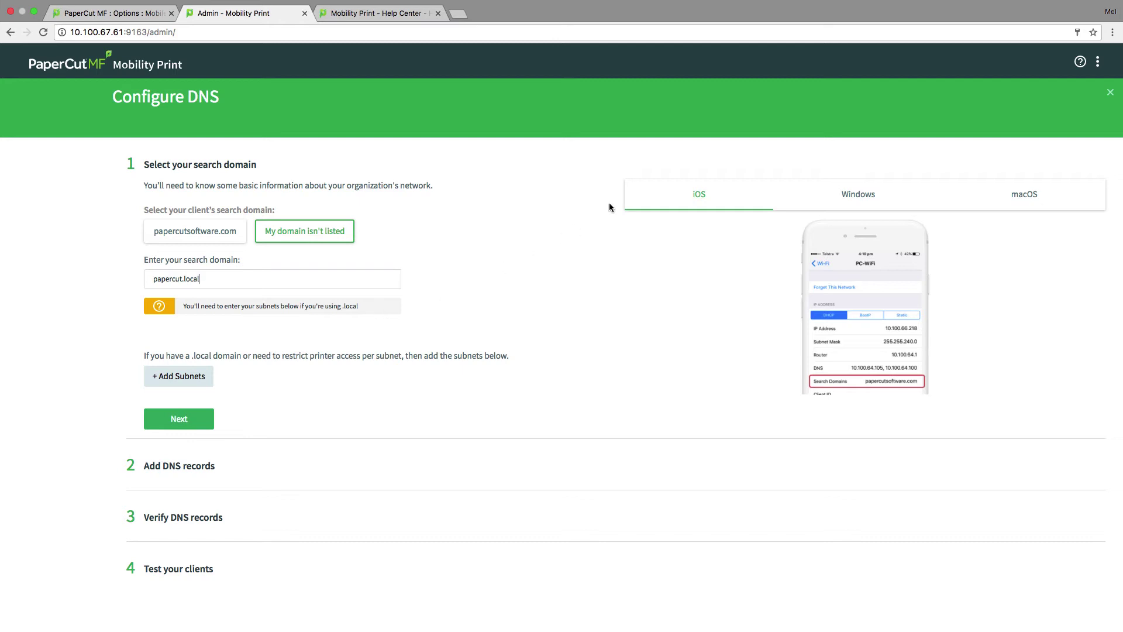
left_click(869, 195)
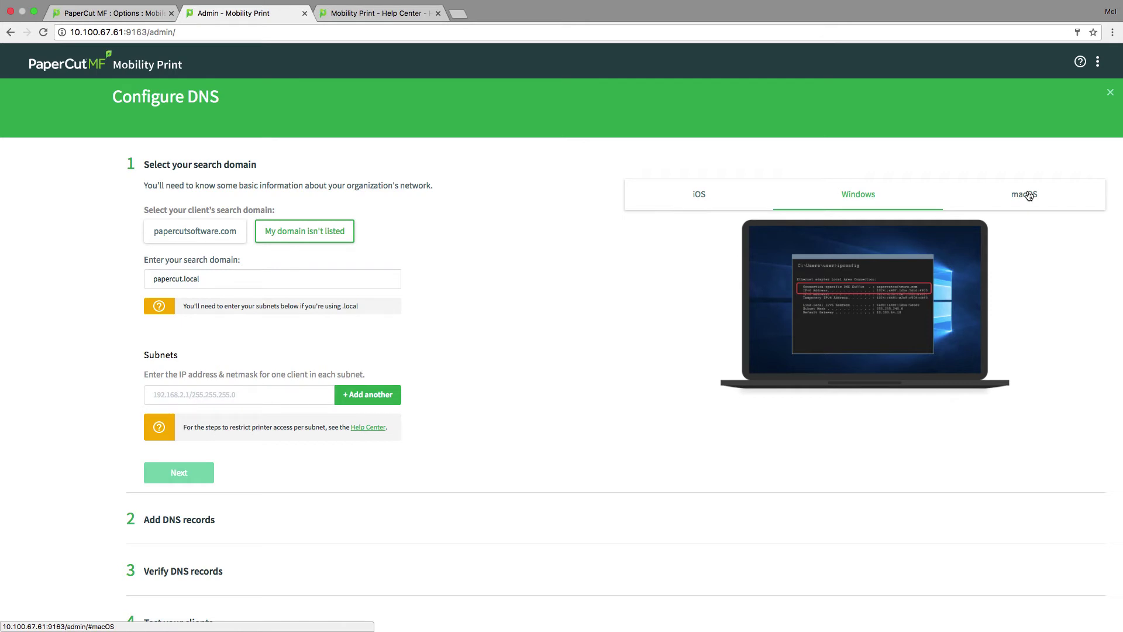
left_click(1030, 195)
left_click(194, 231)
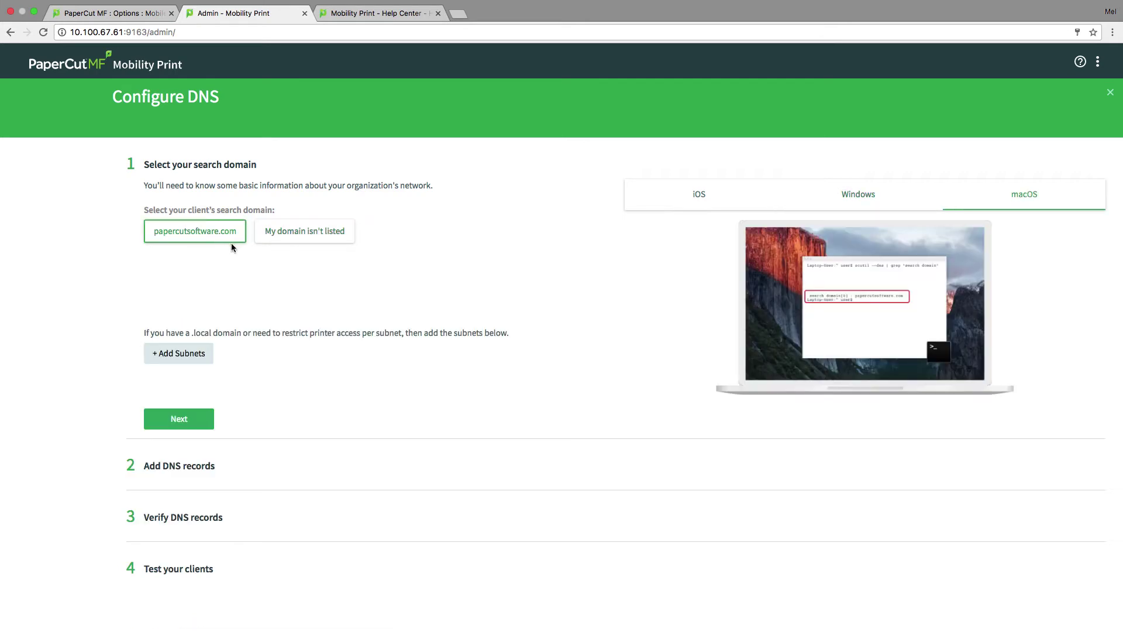
Advance to Add DNS records, choose Windows DNS, and copy the four dnscmd commands
left_click(191, 428)
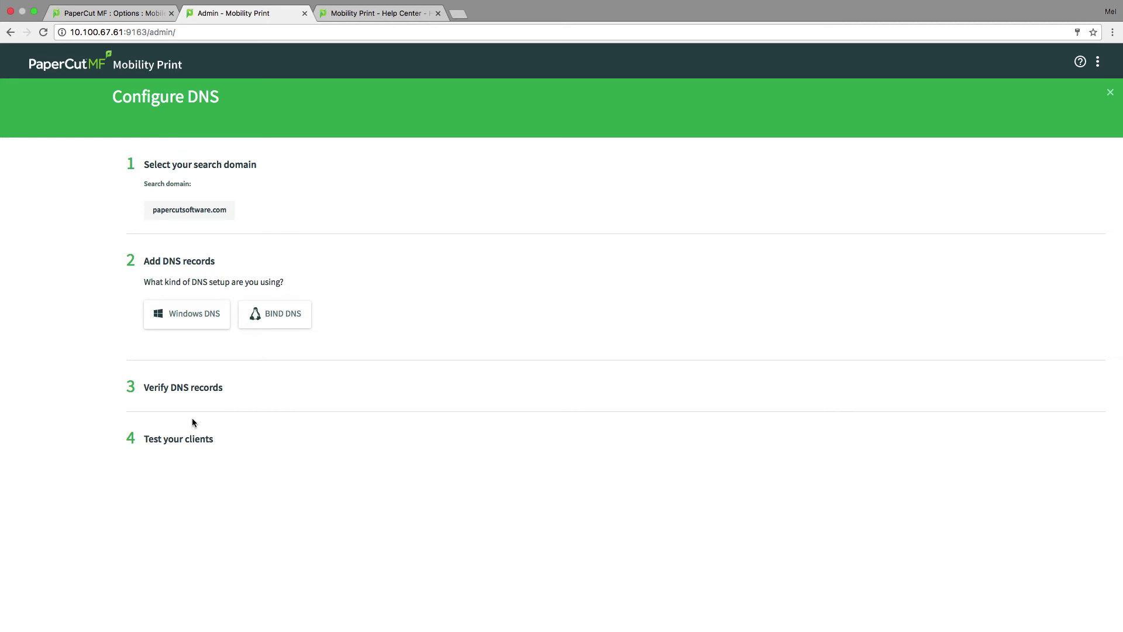
left_click(183, 320)
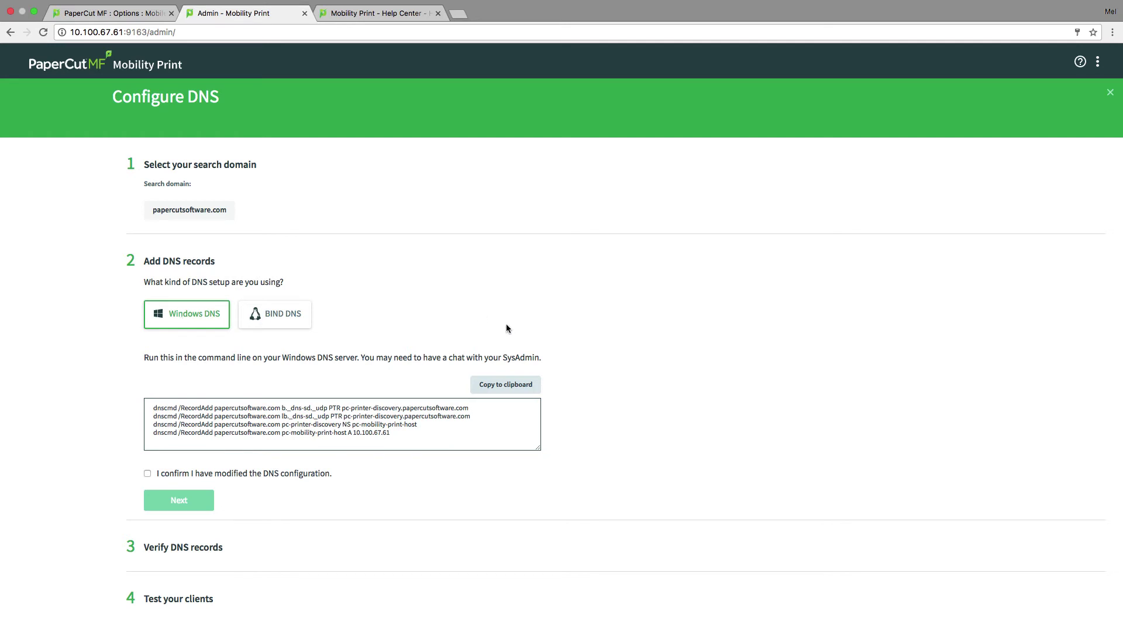
left_click(533, 387)
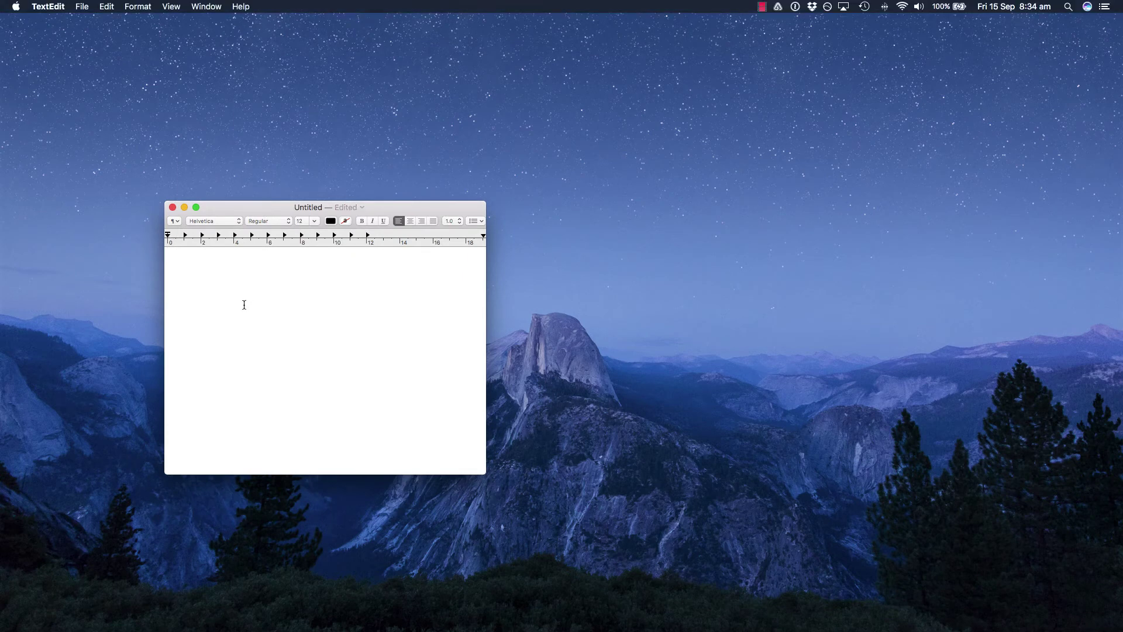
Paste the DNS record commands into Notepad and copy all four dnscmd lines
right_click(243, 303)
left_click(267, 329)
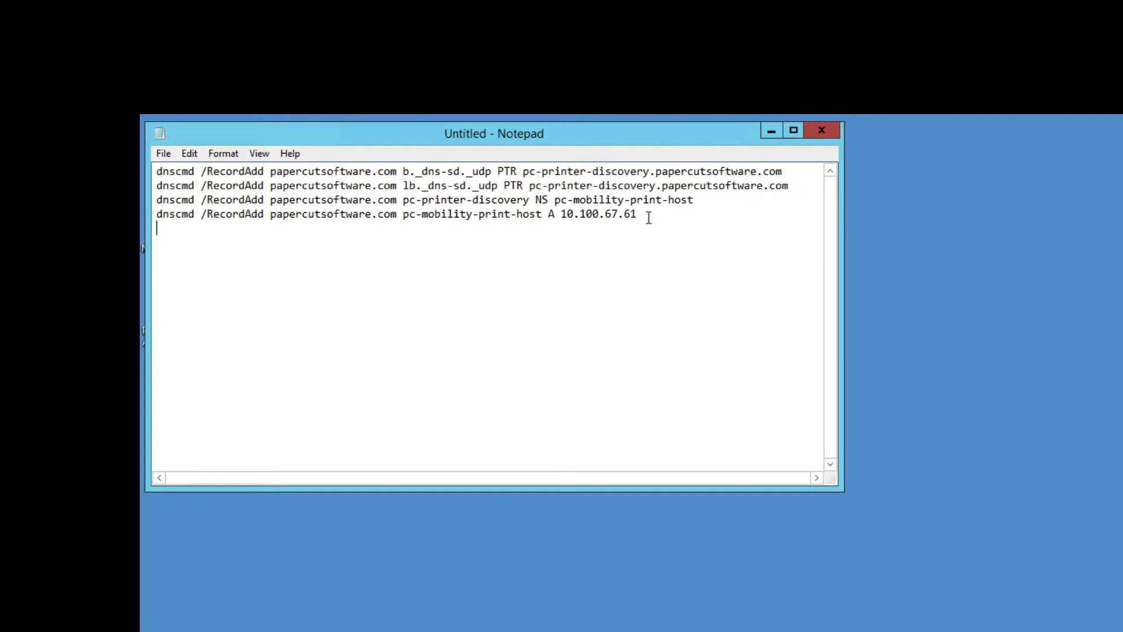
left_click_drag(649, 214, 181, 176)
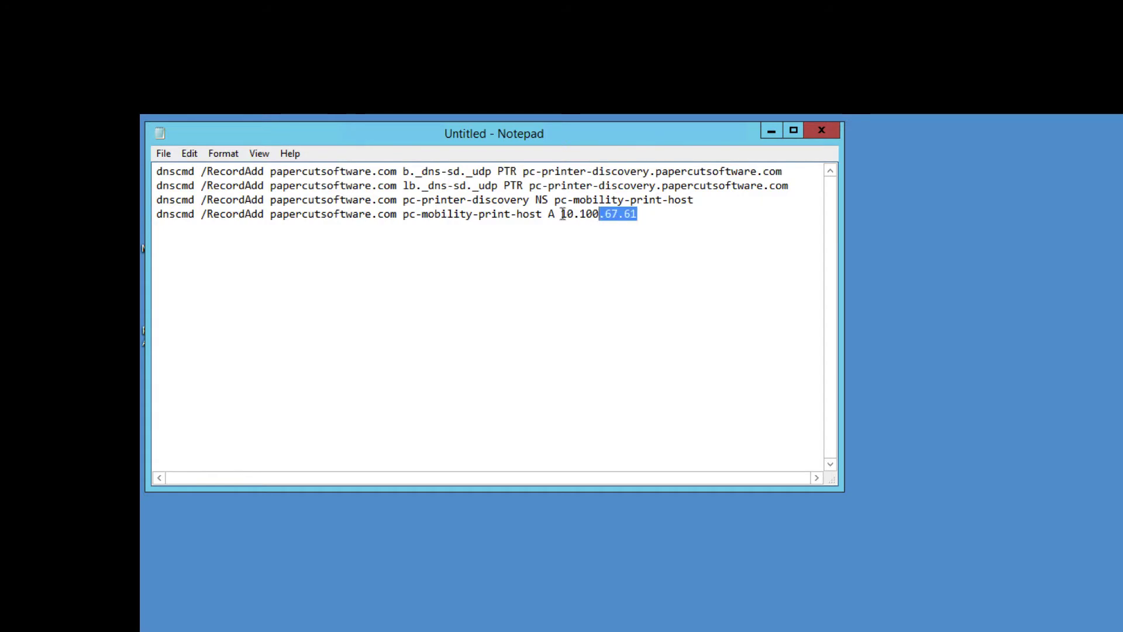
right_click(253, 176)
left_click(290, 236)
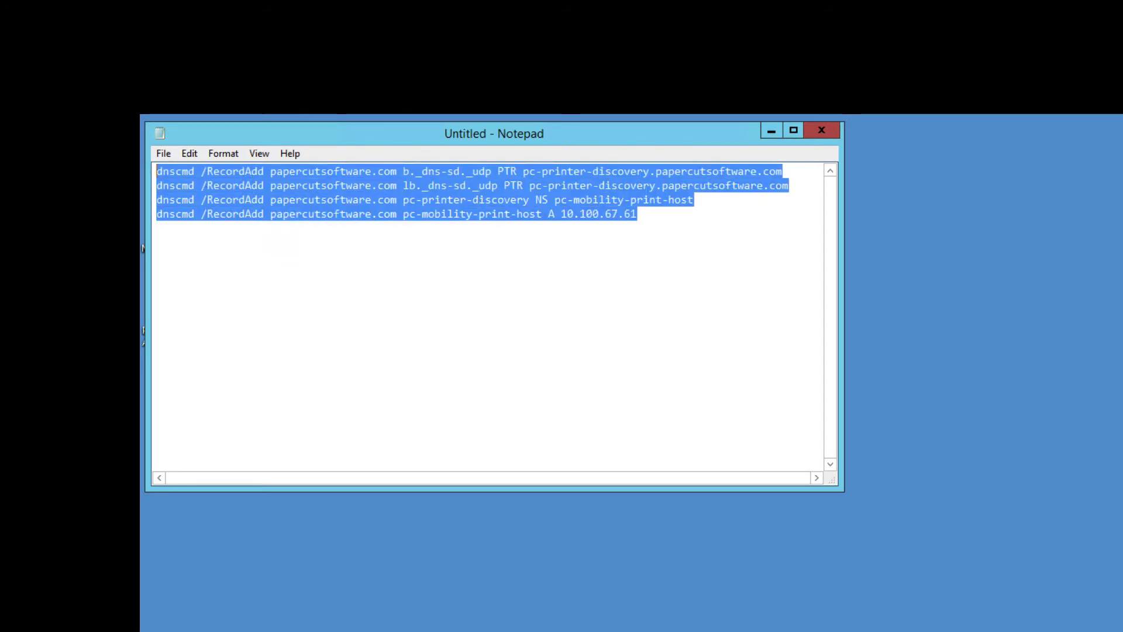
Launch Windows PowerShell as administrator from the Start menu search
key("super")
type("pow")
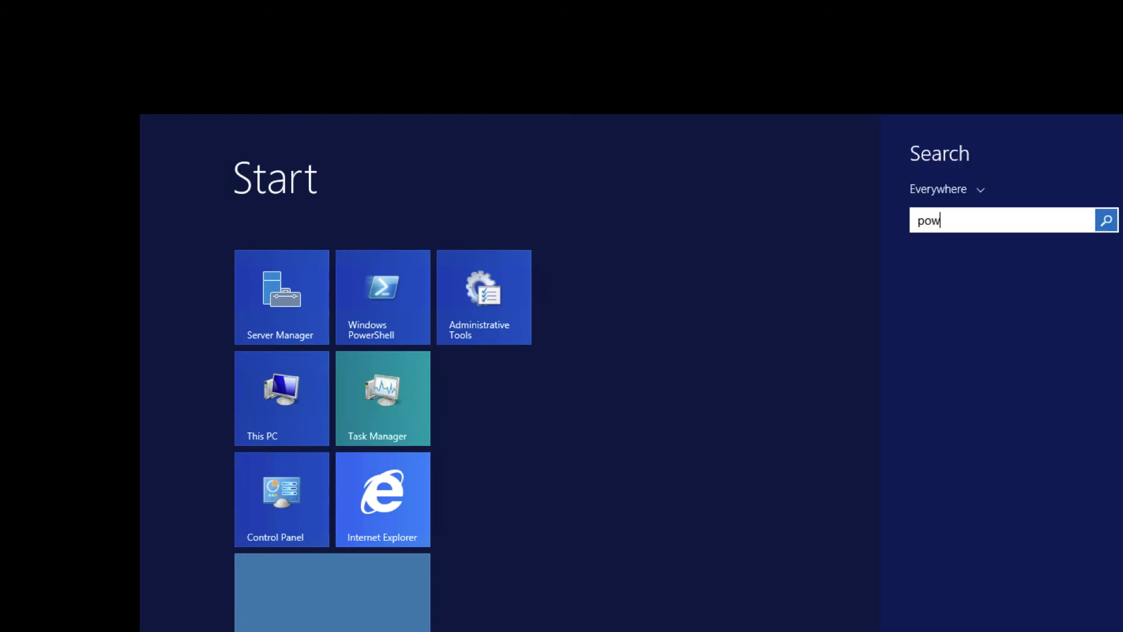
type("ershell")
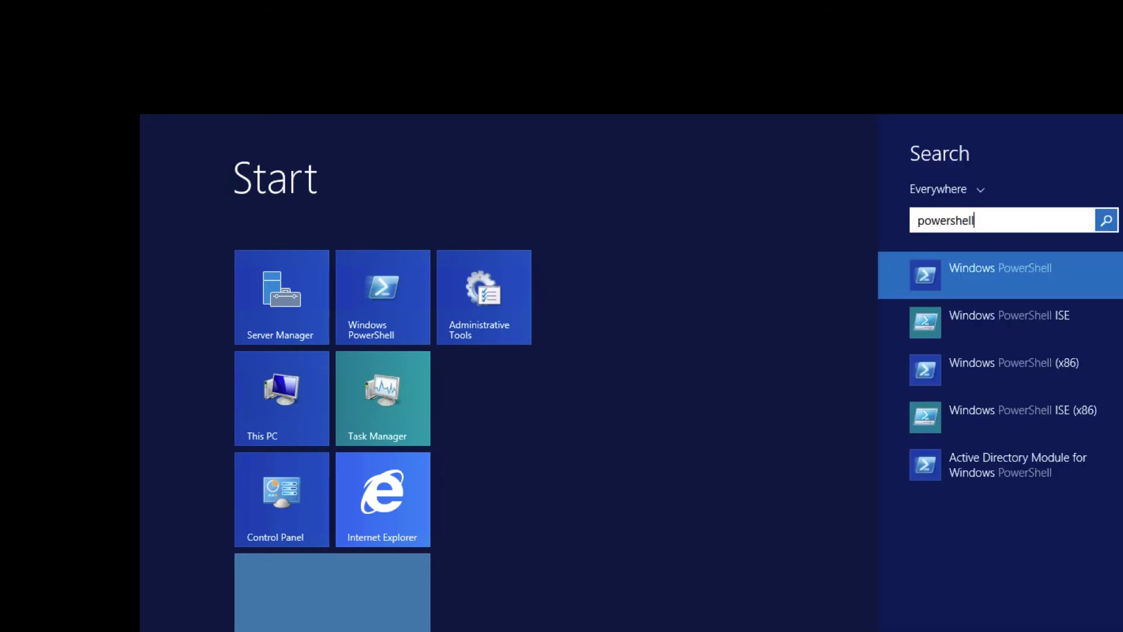
right_click(997, 270)
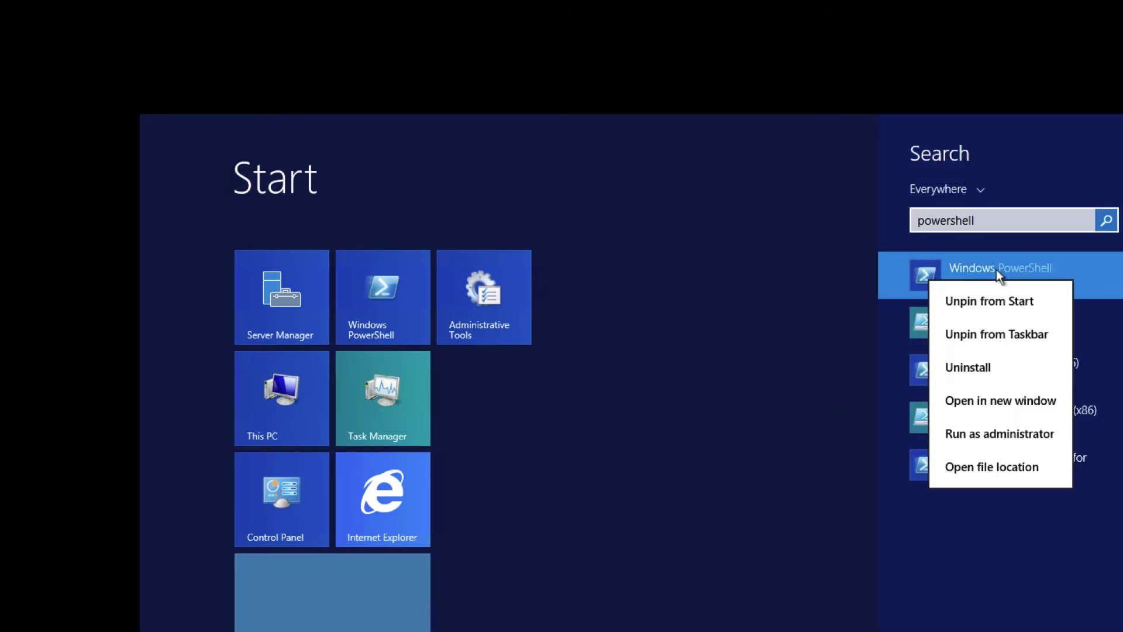
left_click(1001, 433)
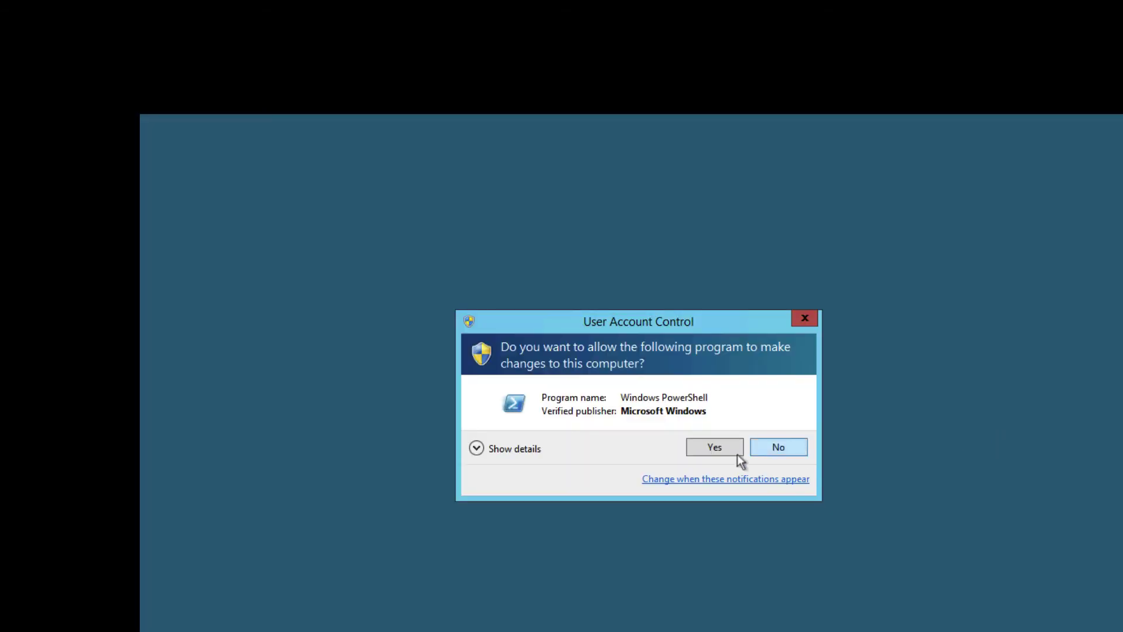
Approve the UAC prompt, paste and run the four dnscmd commands, then close PowerShell
left_click(715, 447)
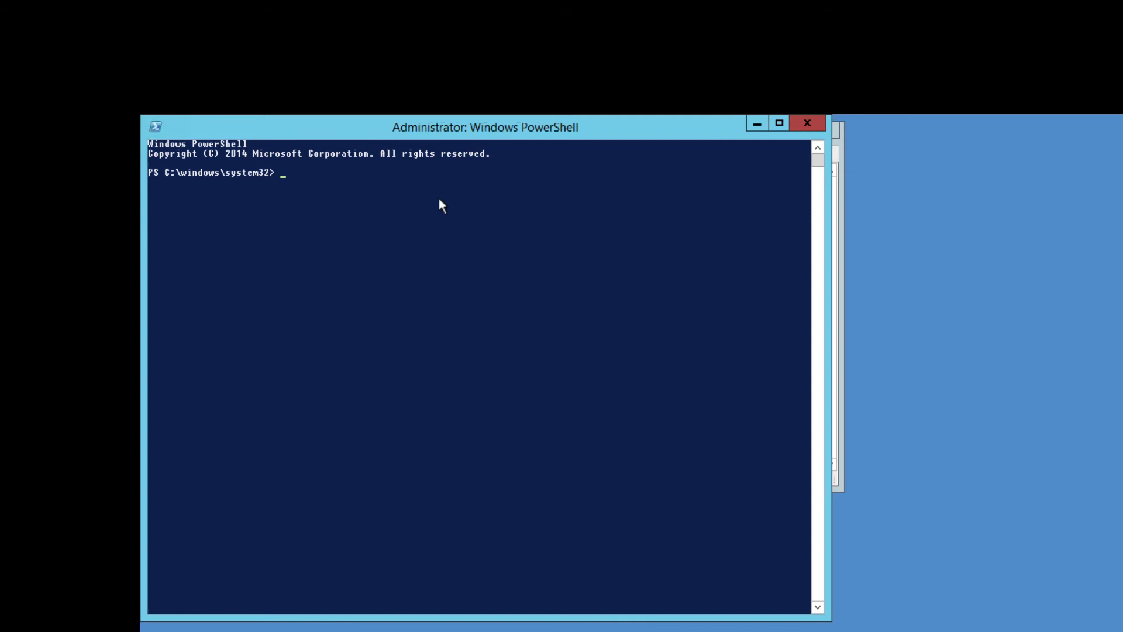
right_click(337, 179)
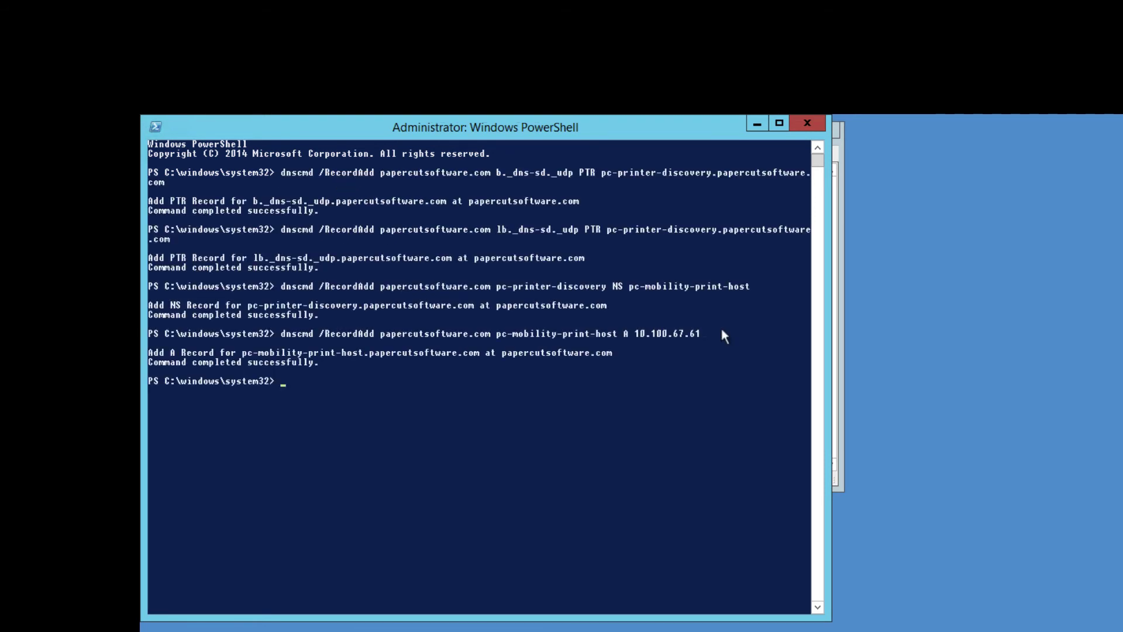
left_click(687, 387)
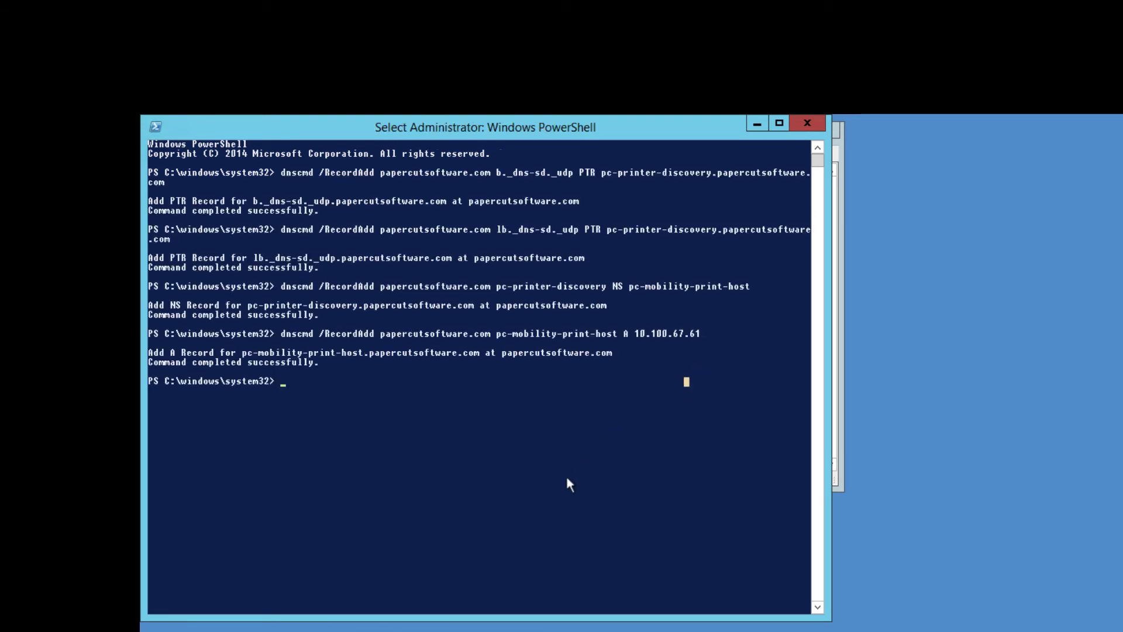
left_click(812, 124)
left_click(662, 302)
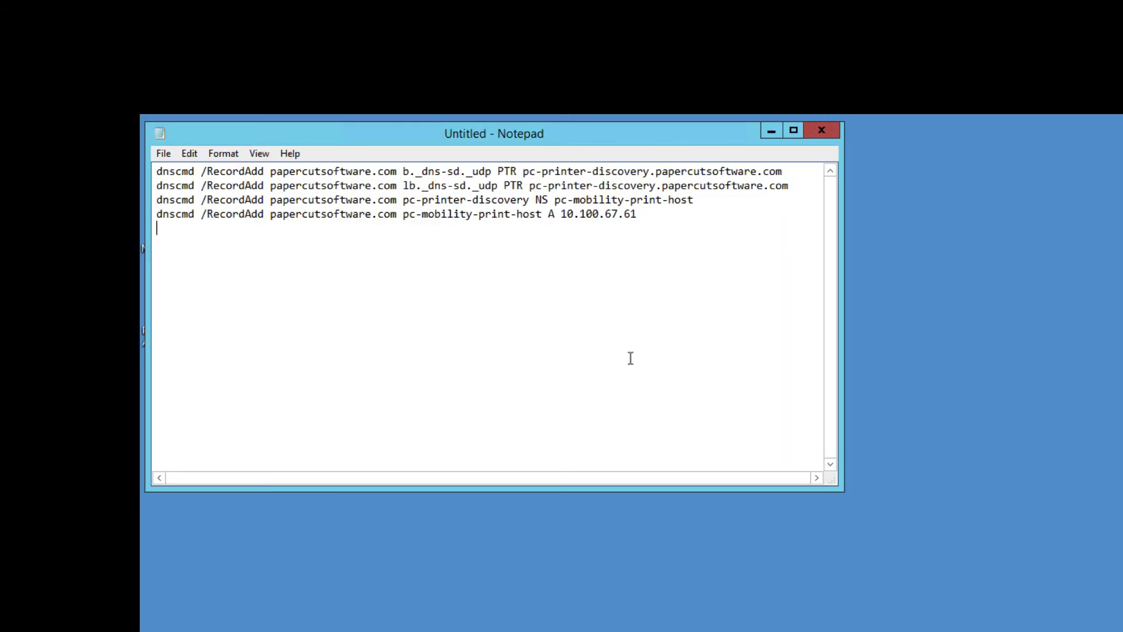
Select BIND DNS, then read and close the Help Center's BIND setup article
left_click(281, 314)
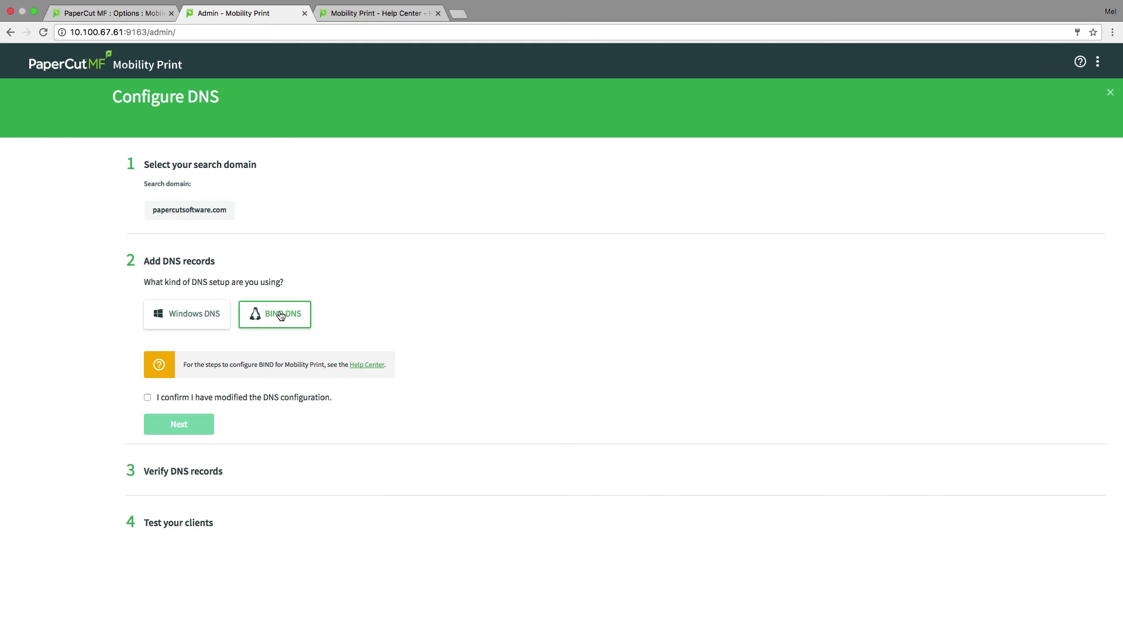
left_click(367, 365)
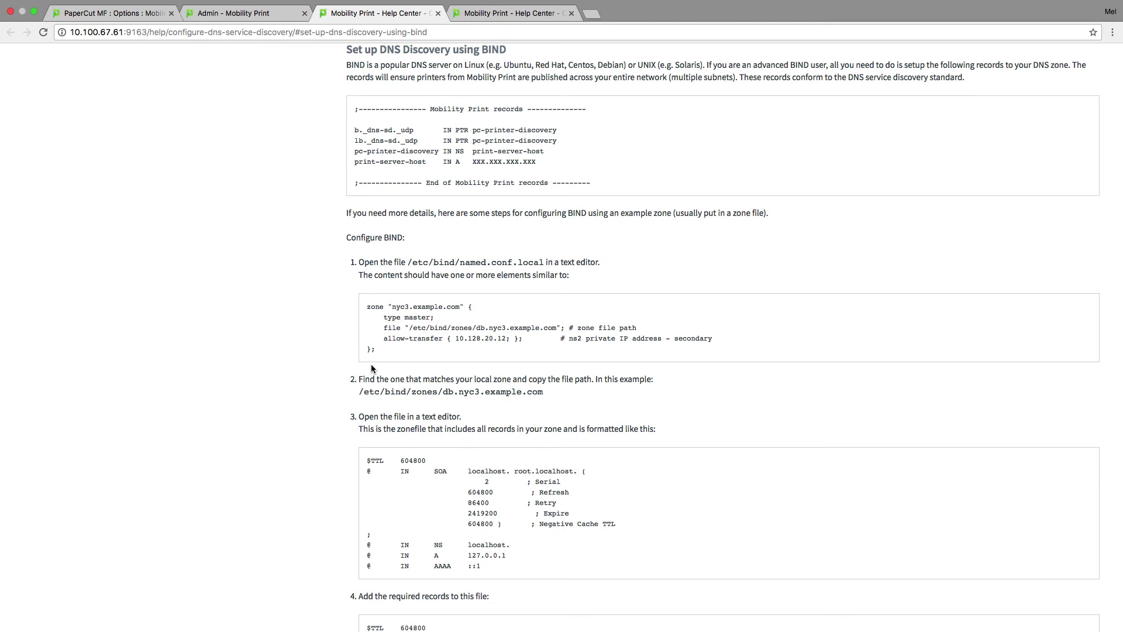
left_click(439, 13)
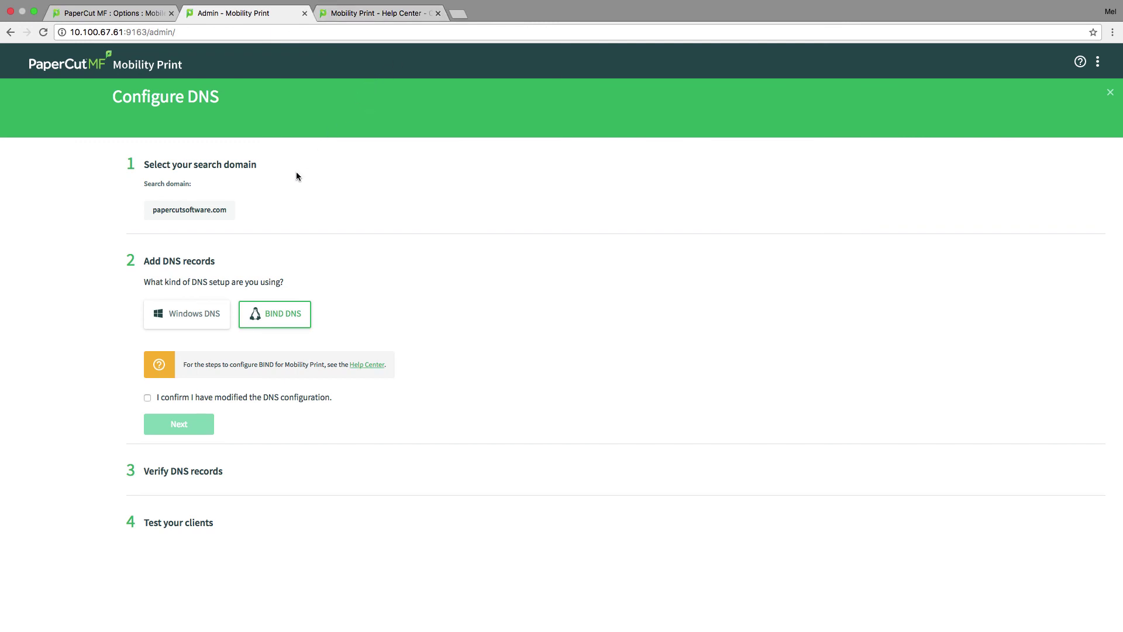
Switch back to Windows DNS, confirm the DNS configuration was modified, and verify the records
left_click(207, 319)
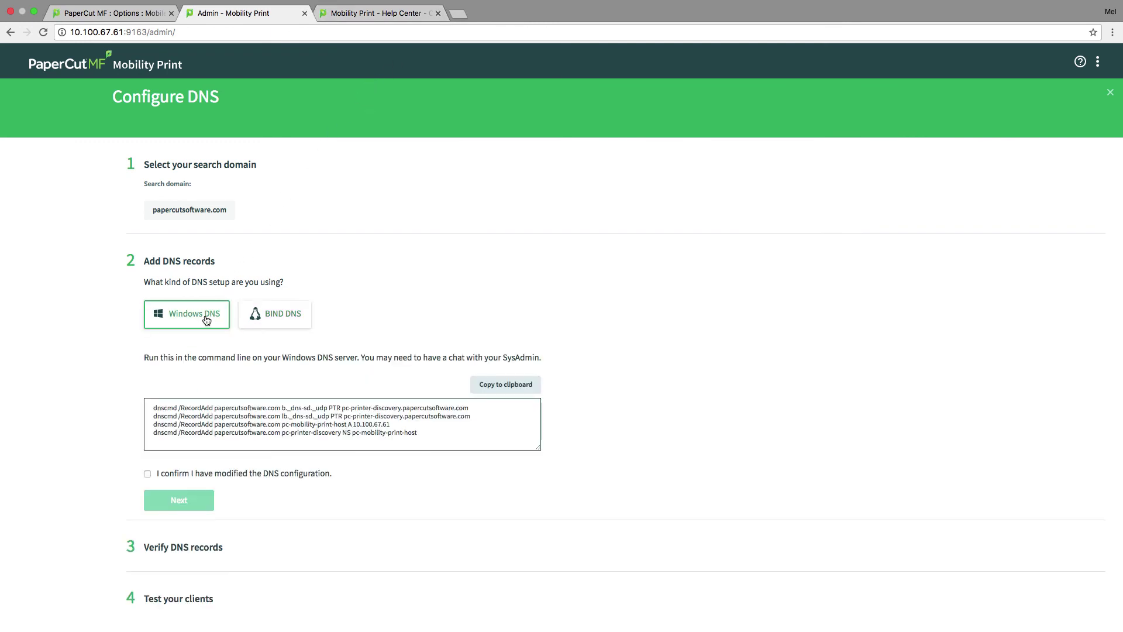
left_click(148, 474)
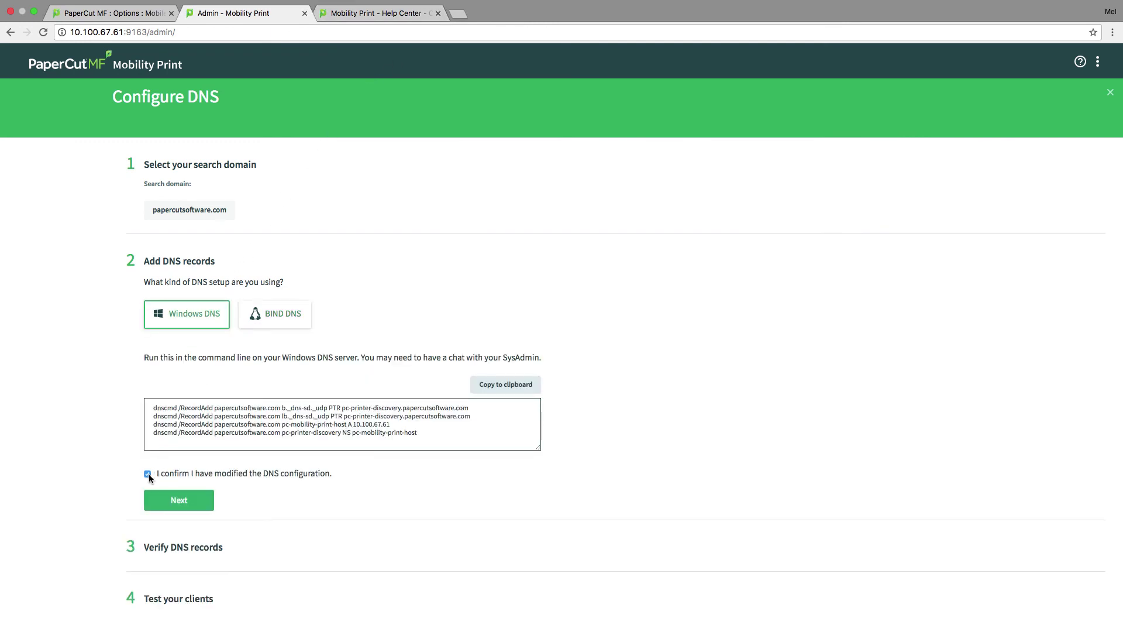
left_click(198, 503)
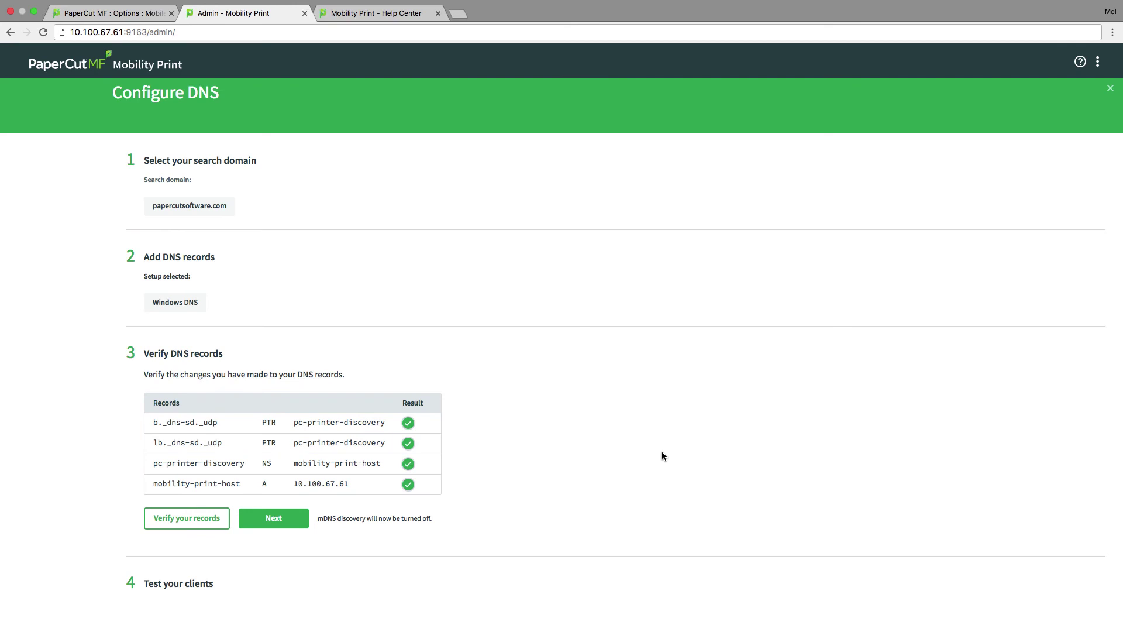
Continue past verification to client testing and finish the wizard with Done
left_click(291, 519)
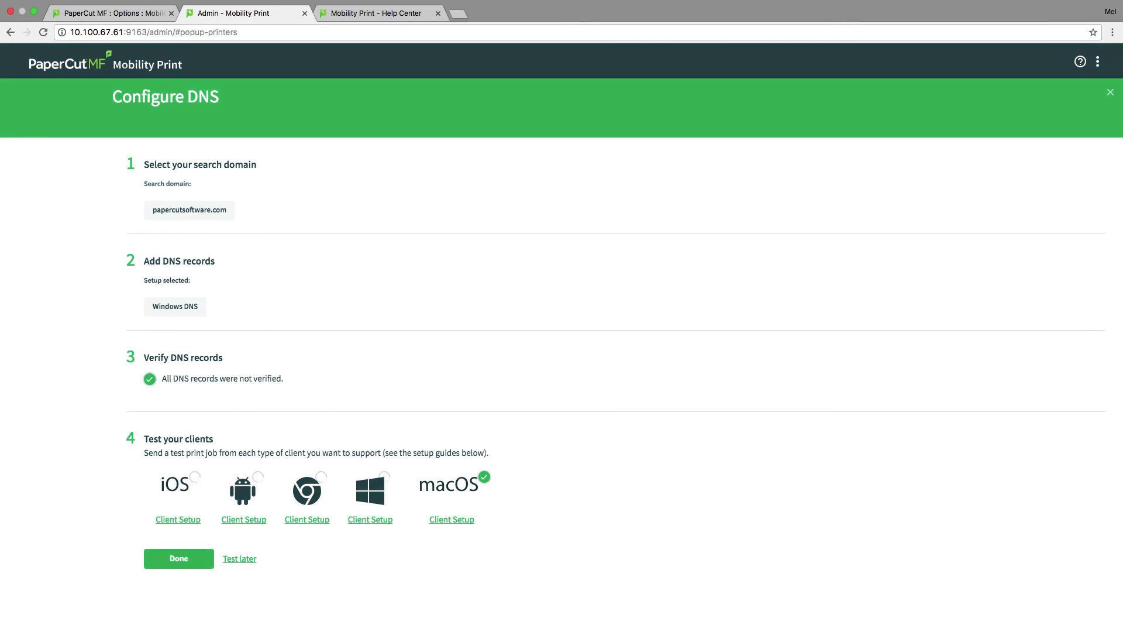
left_click(179, 560)
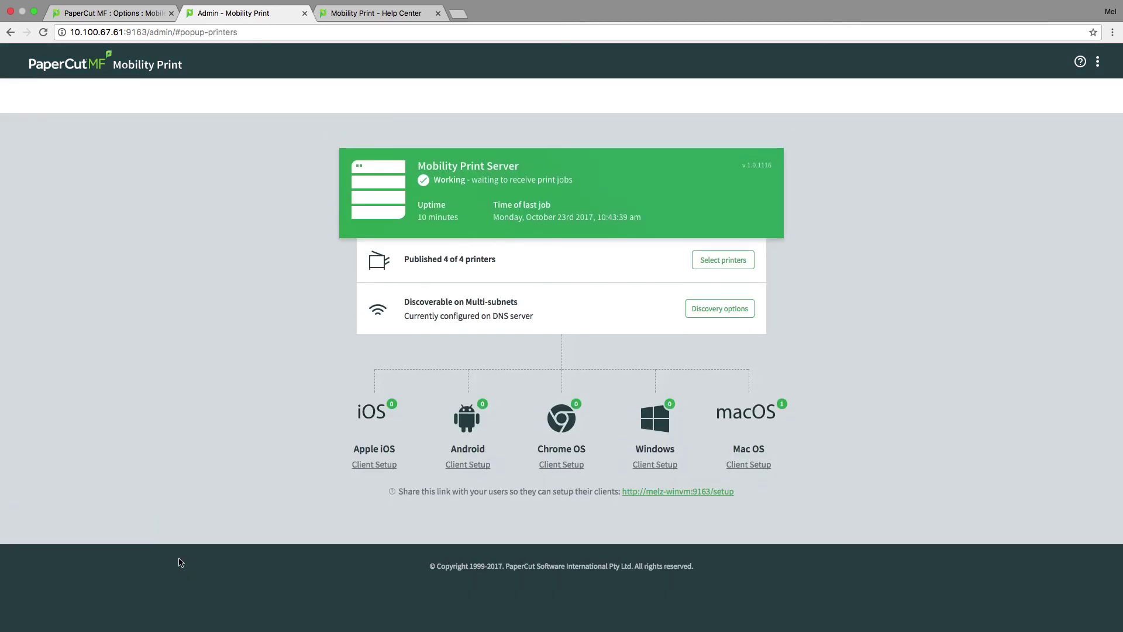